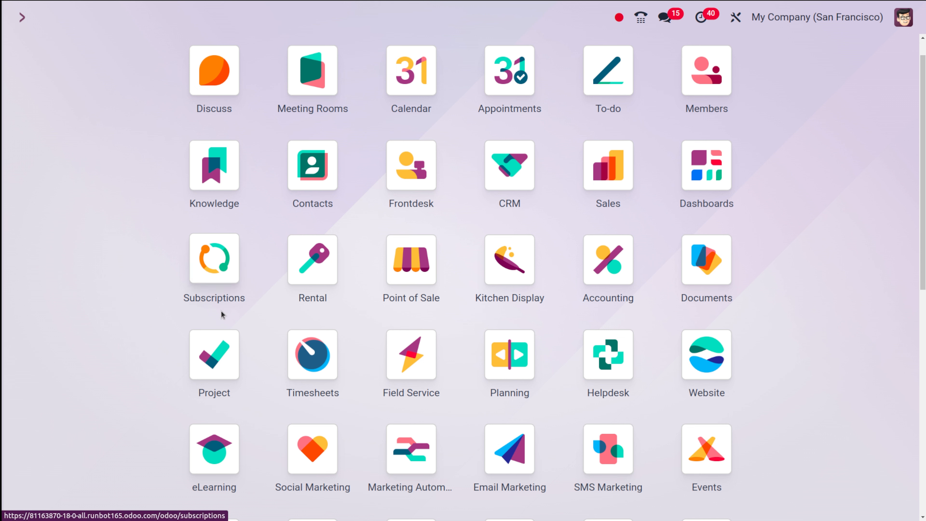
Open the Blue Denim Jeans product in the Inventory app and review its forecasted report down to the replenishment table.
{"action": "type", "text": "inv"}
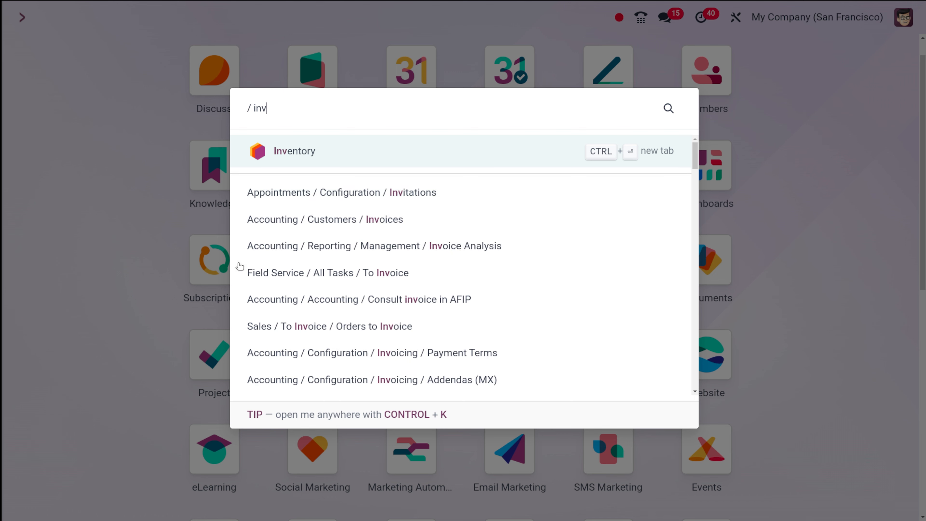
{"action": "left_click", "coordinate": [325, 157]}
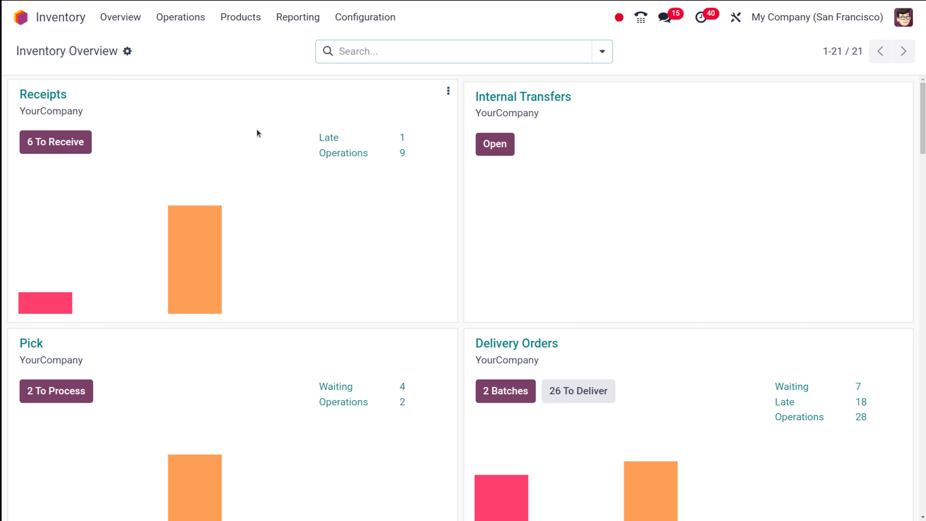
{"action": "left_click", "coordinate": [239, 20]}
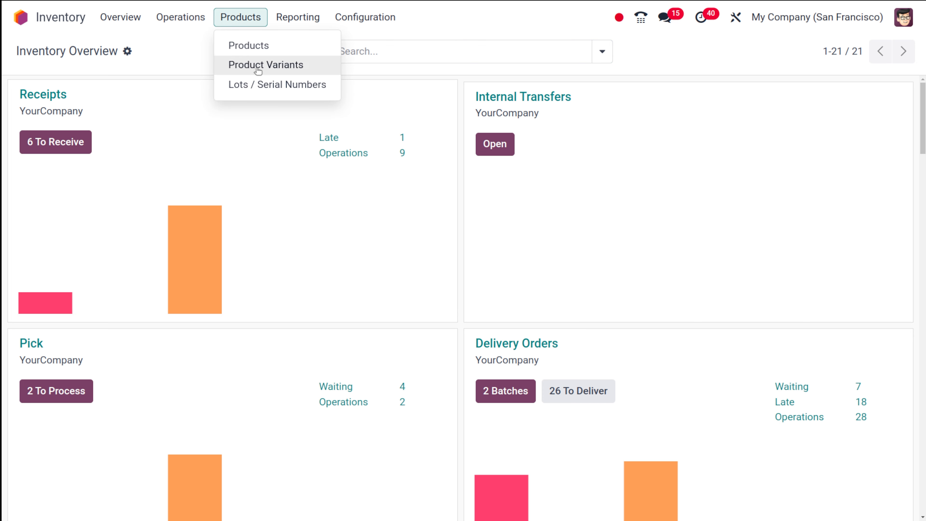
{"action": "left_click", "coordinate": [256, 44]}
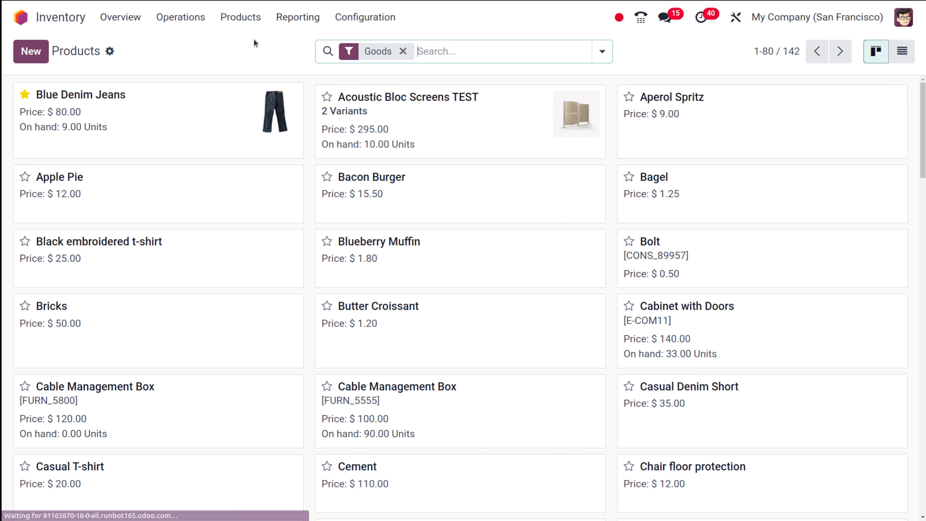
{"action": "left_click", "coordinate": [178, 108]}
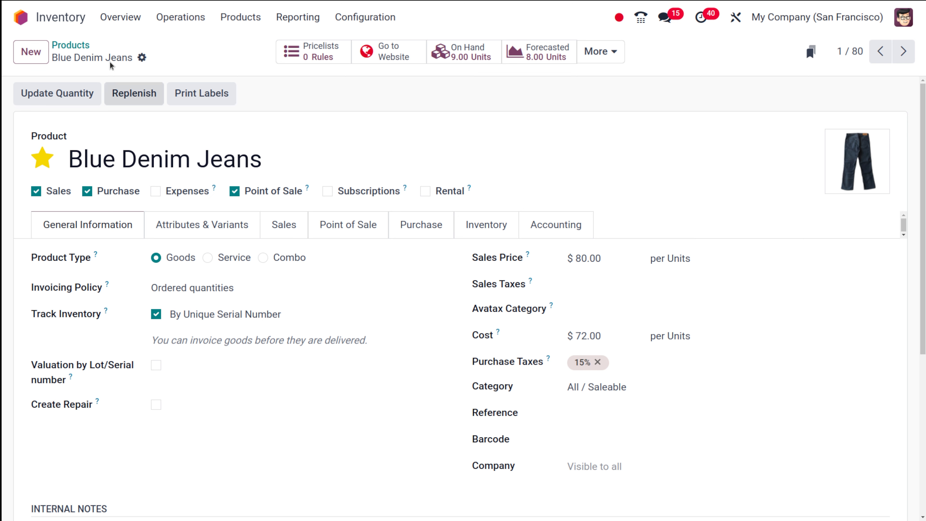
{"action": "left_click", "coordinate": [71, 46]}
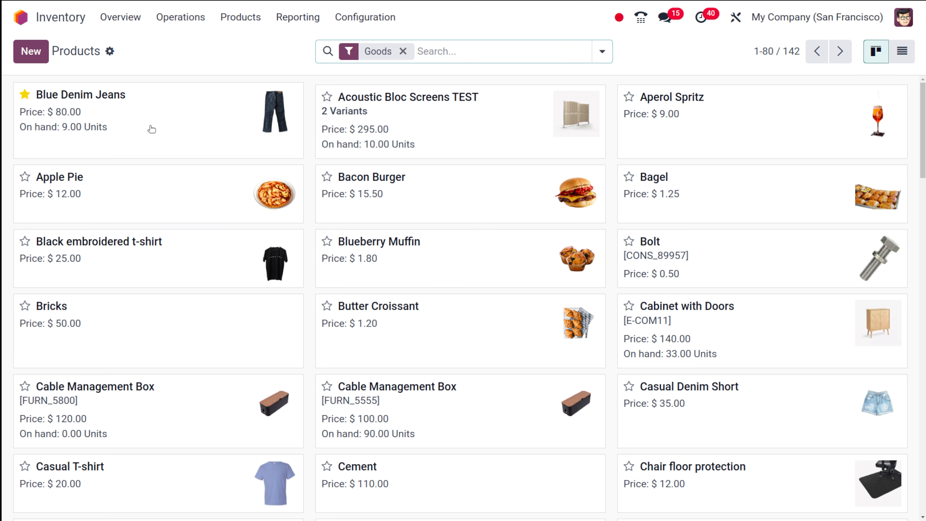
{"action": "left_click", "coordinate": [127, 118]}
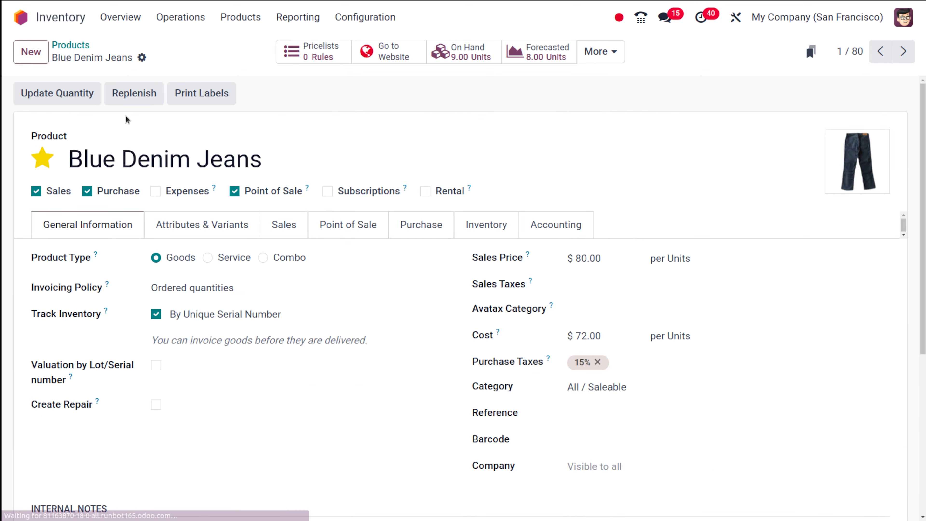
{"action": "left_click", "coordinate": [551, 57]}
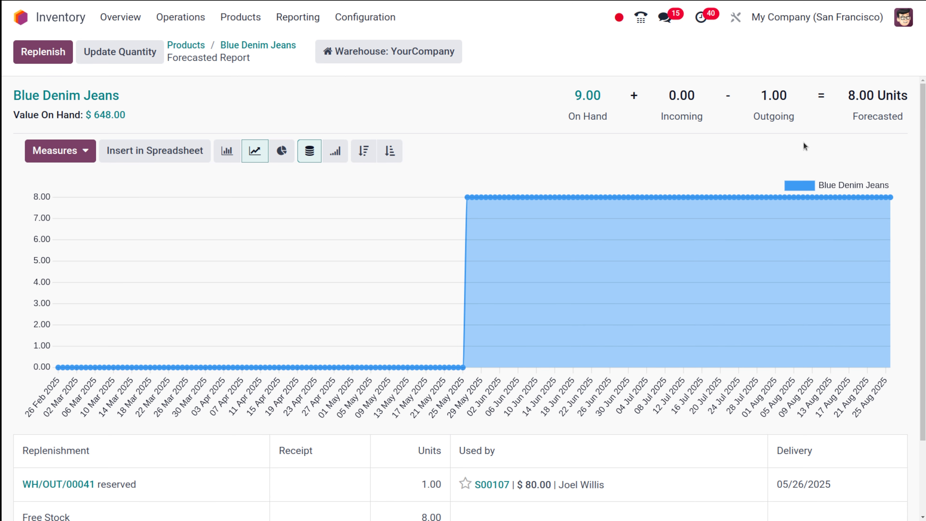
{"action": "scroll", "coordinate": [709, 271], "scroll_direction": "down", "scroll_amount": 2}
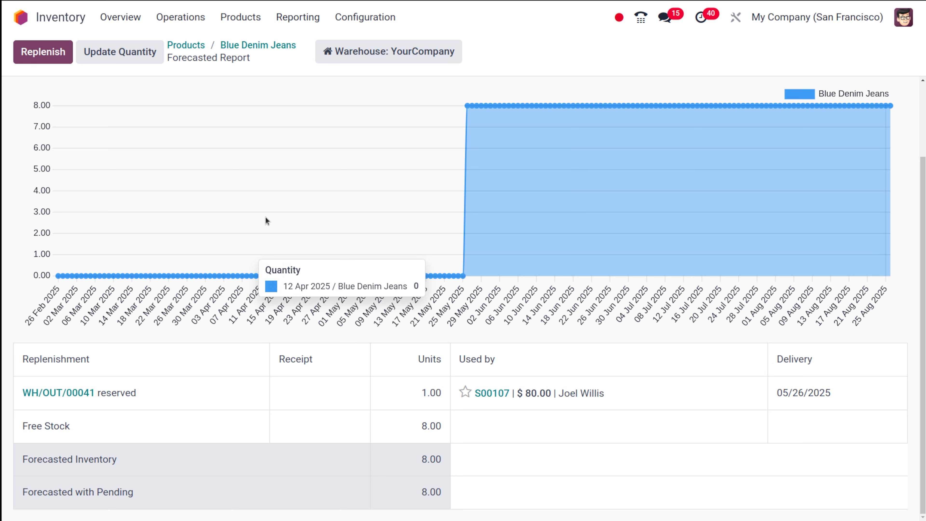
Try to replenish 5 units of Blue Denim Jeans from the forecasted report, and discard the replenishment request.
{"action": "left_click", "coordinate": [31, 51]}
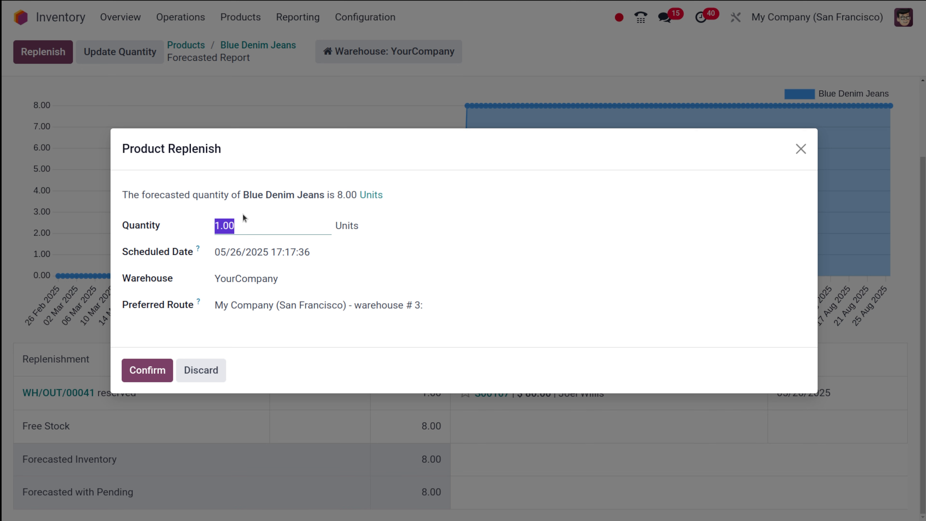
{"action": "left_click", "coordinate": [250, 229]}
{"action": "double_click", "coordinate": [251, 230]}
{"action": "type", "text": "5"}
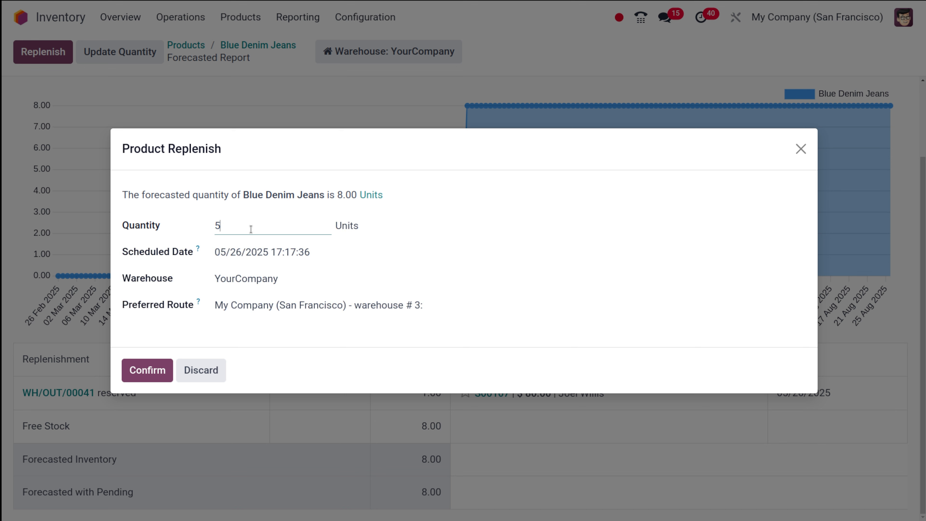
{"action": "left_click", "coordinate": [140, 378]}
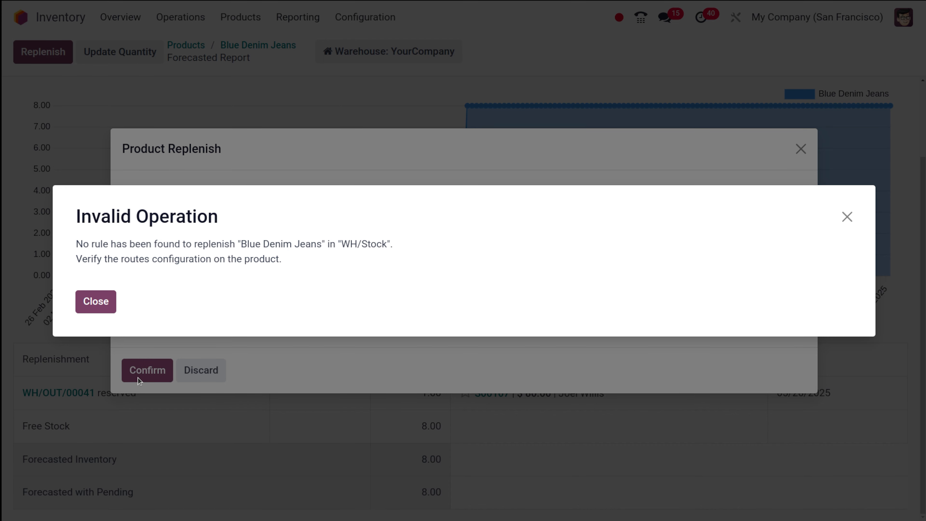
{"action": "left_click", "coordinate": [98, 294]}
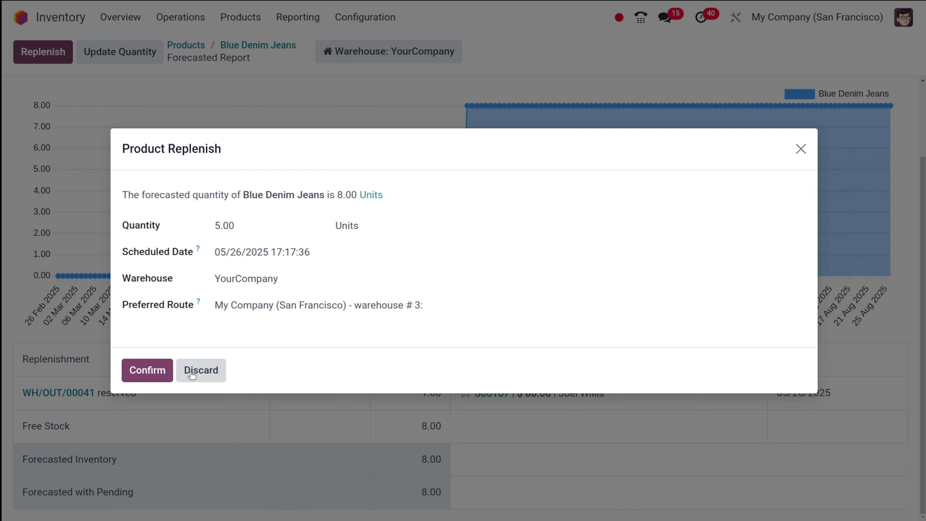
{"action": "left_click", "coordinate": [141, 378]}
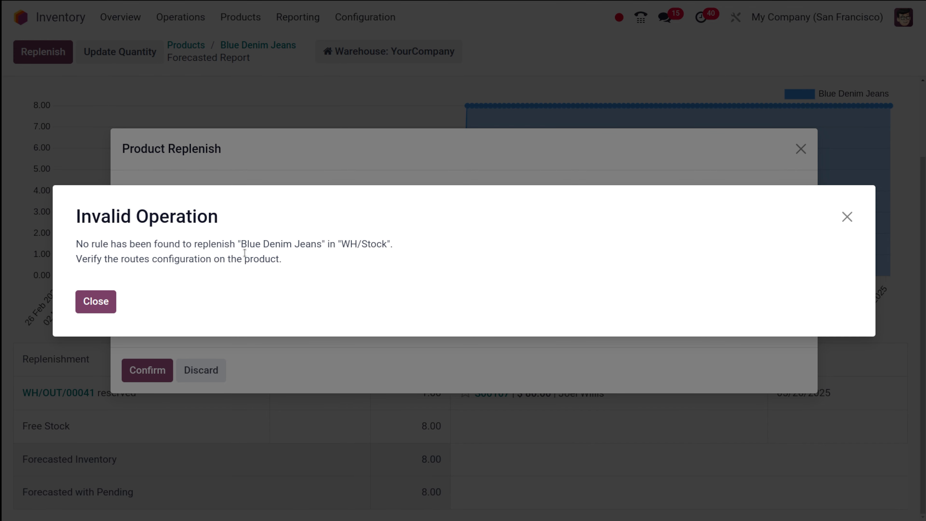
{"action": "left_click", "coordinate": [114, 306]}
{"action": "left_click", "coordinate": [196, 373]}
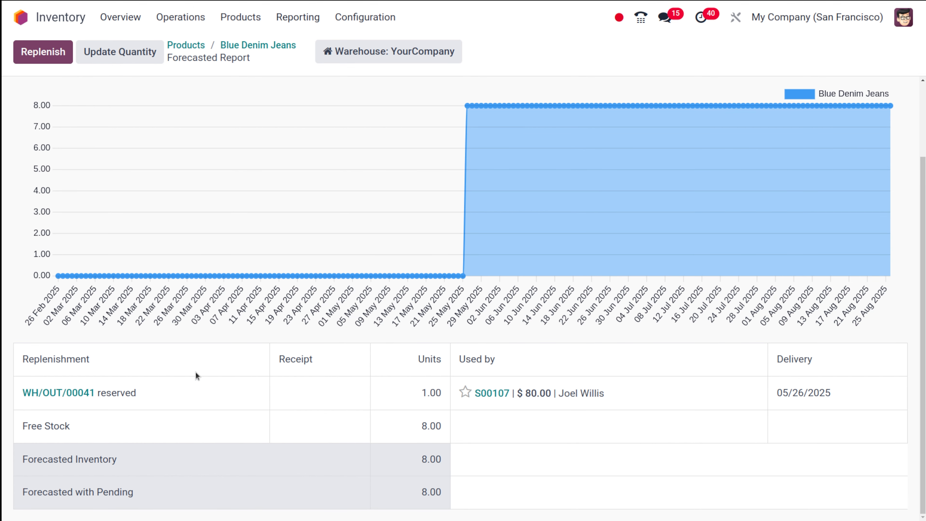
Return to the Blue Denim Jeans product and enable the Buy route in its inventory settings.
{"action": "left_click", "coordinate": [261, 48]}
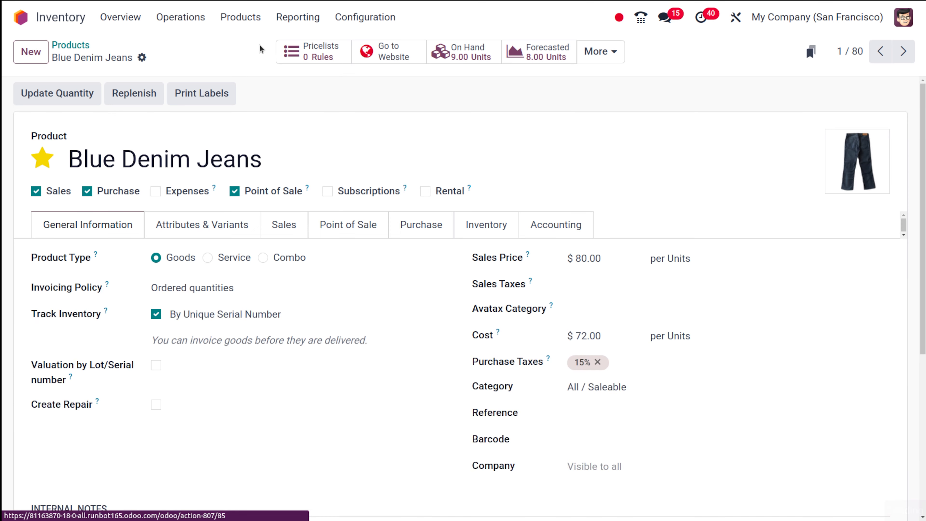
{"action": "left_click", "coordinate": [458, 227]}
{"action": "scroll", "coordinate": [316, 403], "scroll_direction": "down", "scroll_amount": 3}
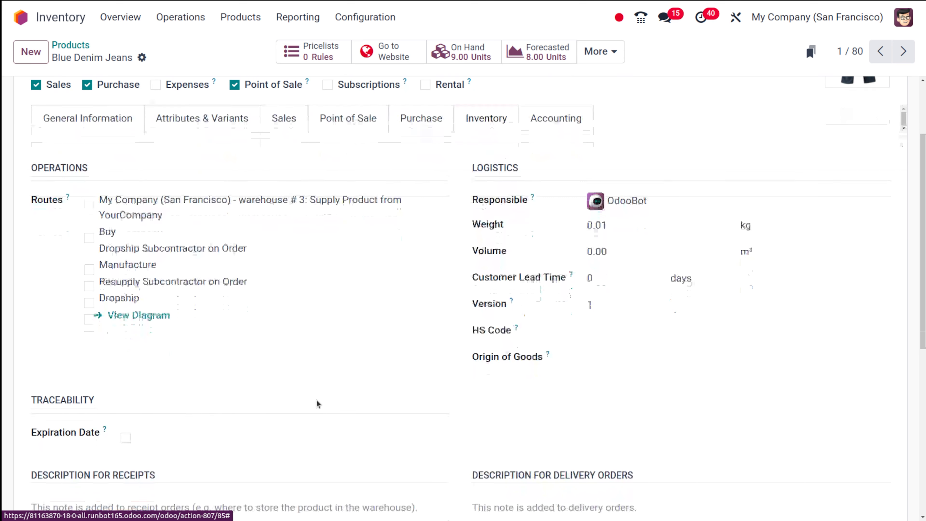
{"action": "left_click", "coordinate": [89, 232]}
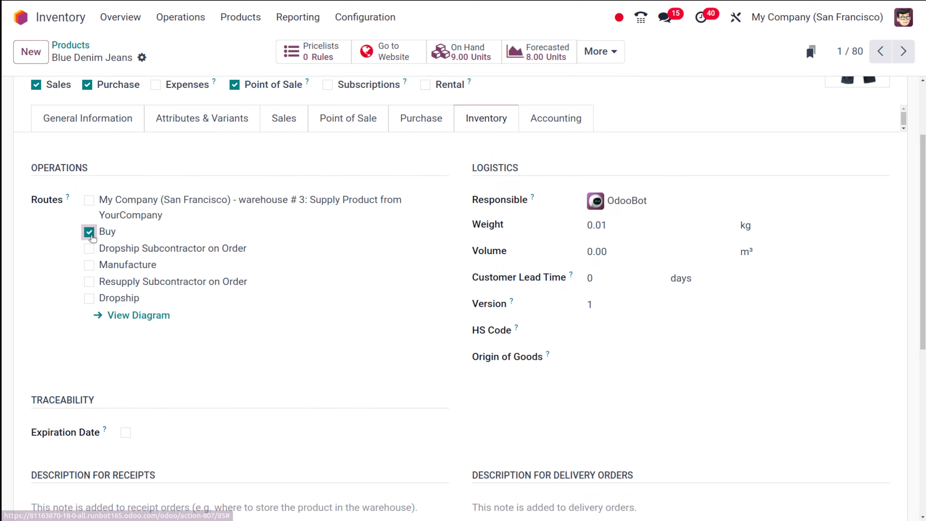
Add a vendor line to the product's purchase settings with quantity 5 and price 5 USD, and save the product.
{"action": "left_click", "coordinate": [421, 118]}
{"action": "left_click", "coordinate": [58, 173]}
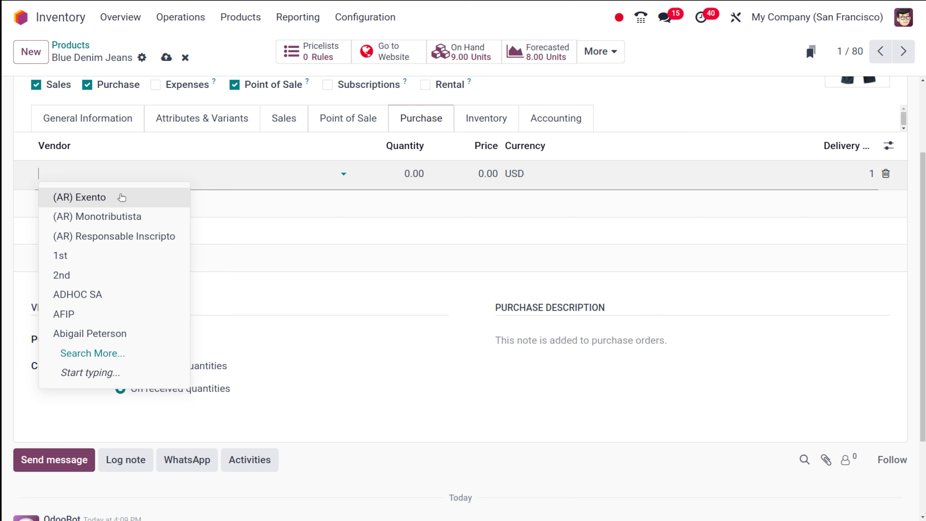
{"action": "left_click", "coordinate": [123, 334]}
{"action": "left_click", "coordinate": [411, 174]}
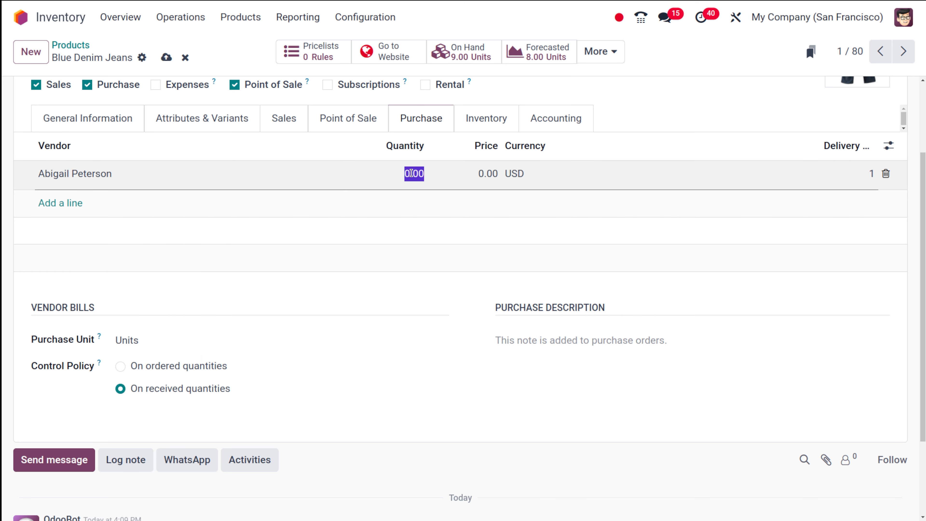
{"action": "type", "text": "5"}
{"action": "left_click", "coordinate": [493, 172]}
{"action": "type", "text": "5"}
{"action": "left_click", "coordinate": [420, 290]}
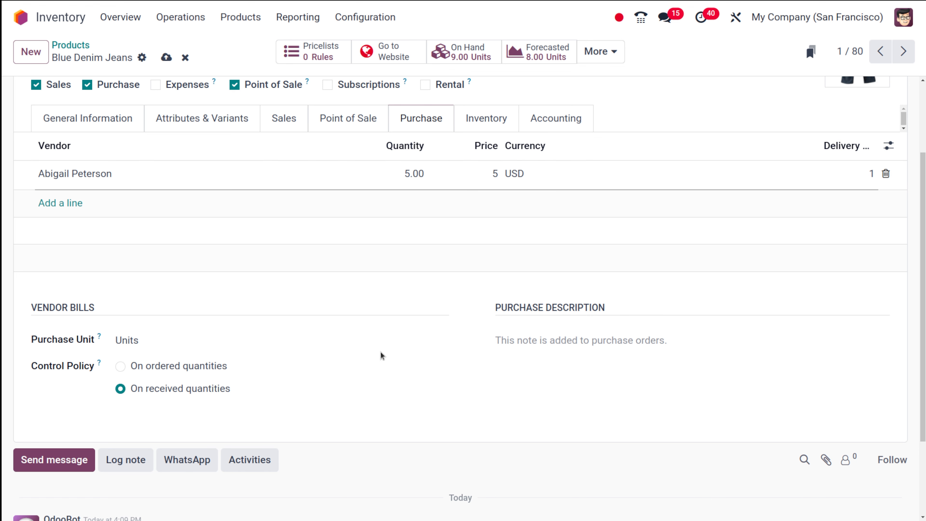
{"action": "scroll", "coordinate": [376, 353], "scroll_direction": "up", "scroll_amount": 3}
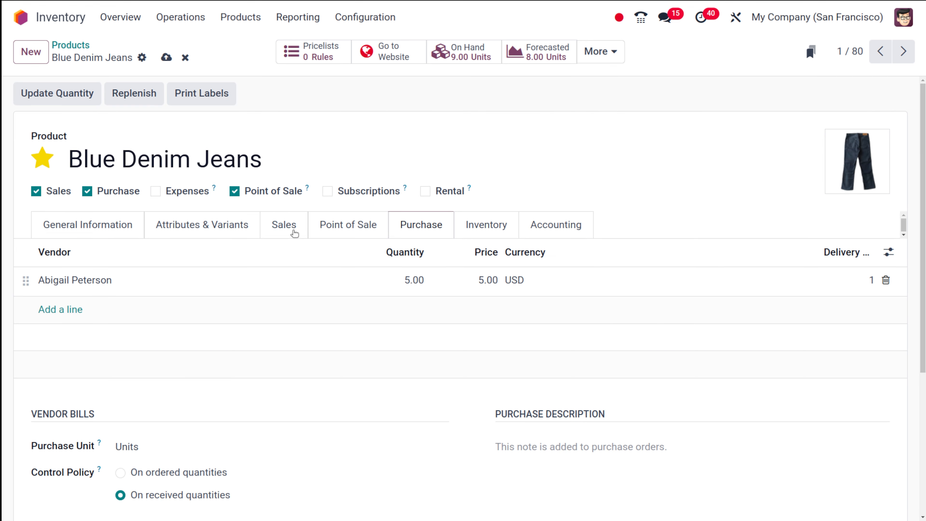
{"action": "left_click", "coordinate": [166, 57]}
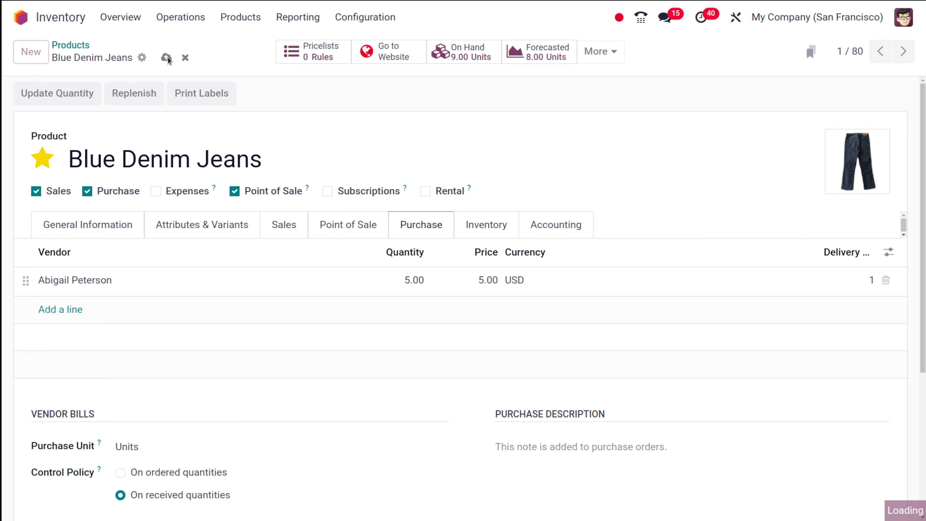
Replenish 5 units of Blue Denim Jeans from its forecasted report and open the generated request for quotation.
{"action": "left_click", "coordinate": [540, 53]}
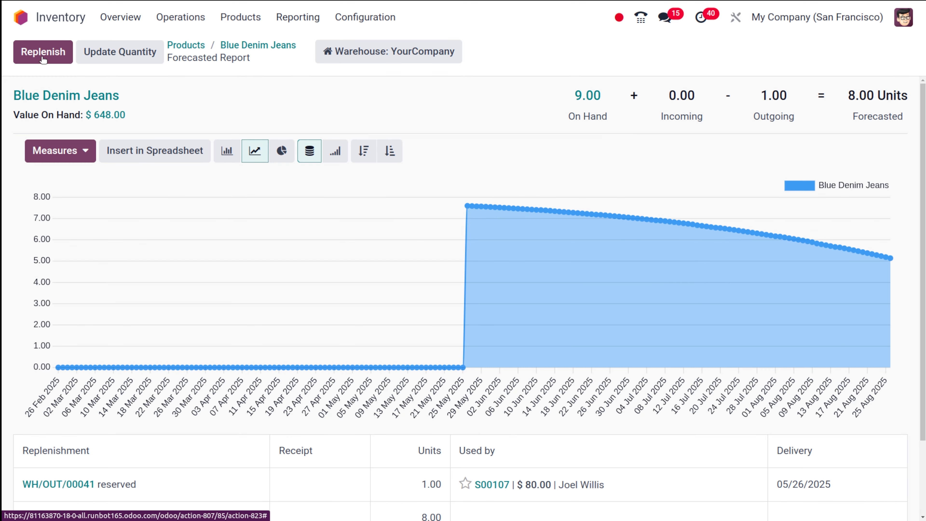
{"action": "left_click", "coordinate": [38, 51]}
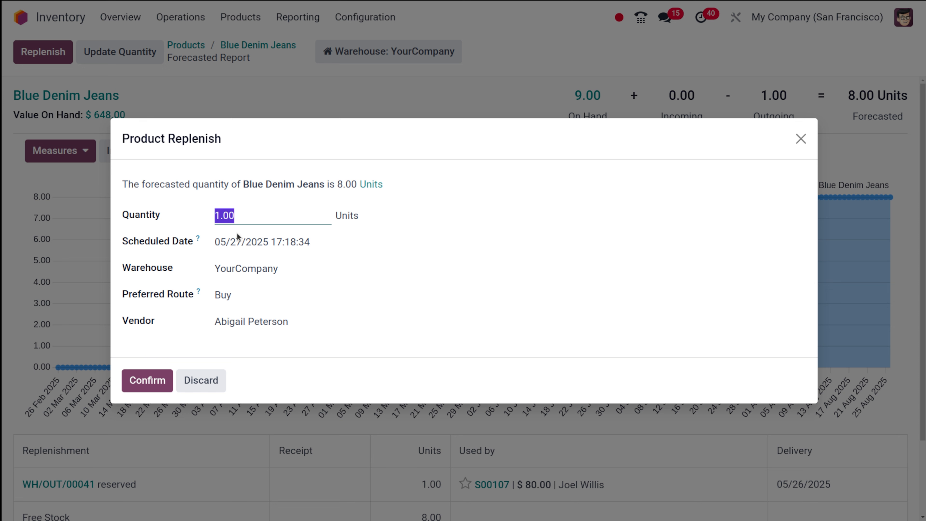
{"action": "type", "text": "5"}
{"action": "left_click", "coordinate": [154, 386]}
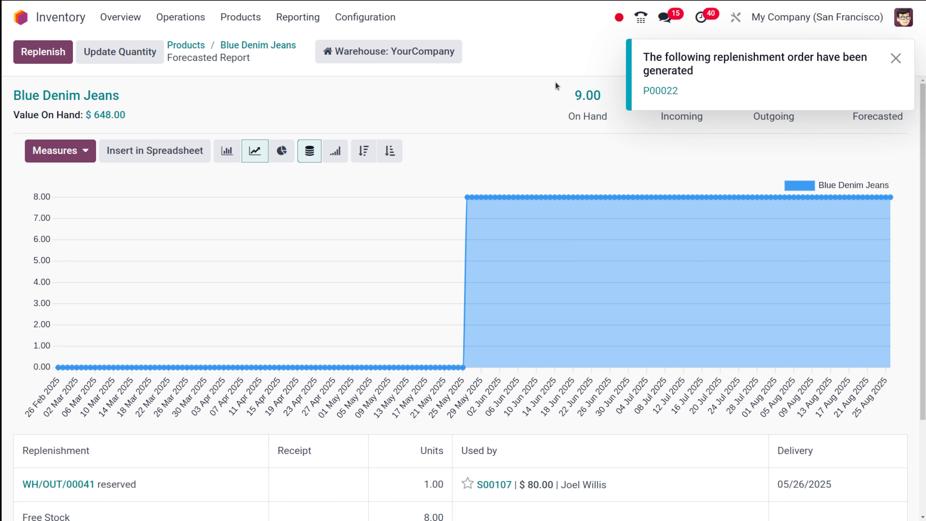
{"action": "left_click", "coordinate": [661, 91]}
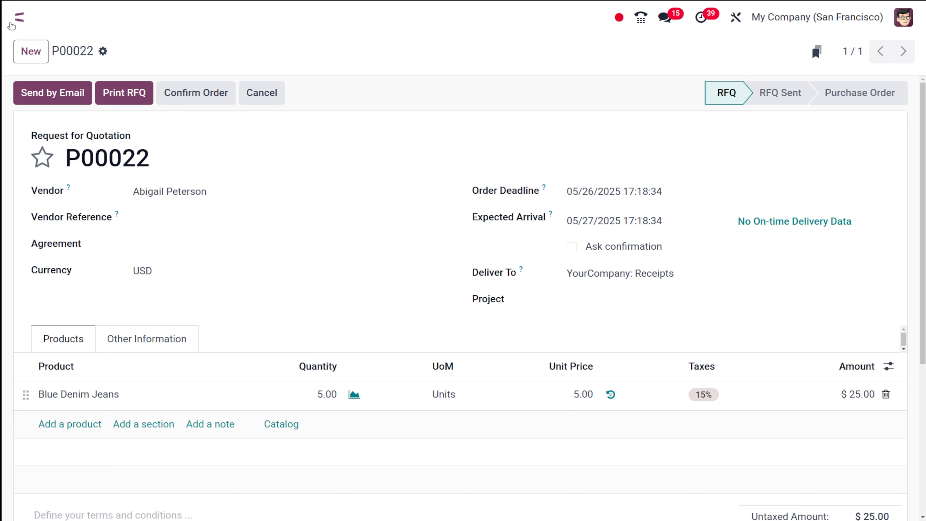
Go back to the Inventory app's product list and reopen the Blue Denim Jeans product.
{"action": "left_click", "coordinate": [19, 17]}
{"action": "type", "text": "in"}
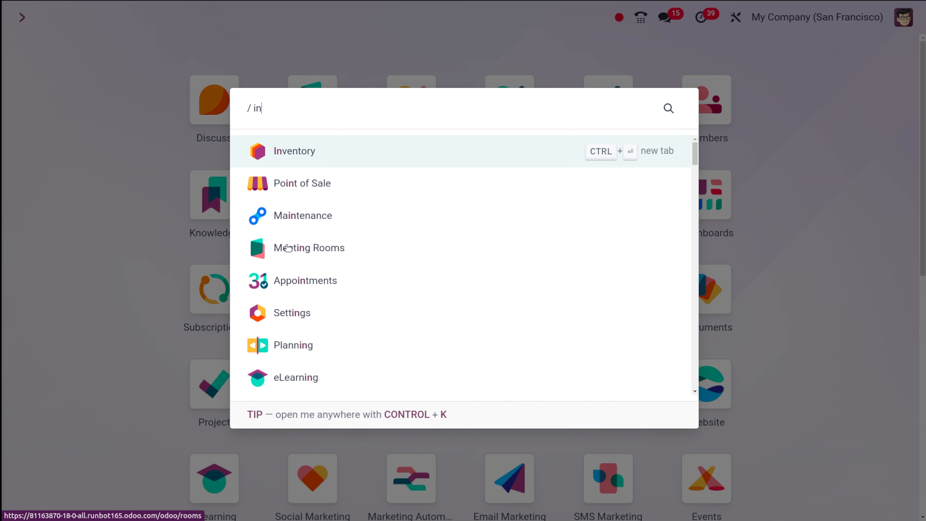
{"action": "left_click", "coordinate": [378, 142]}
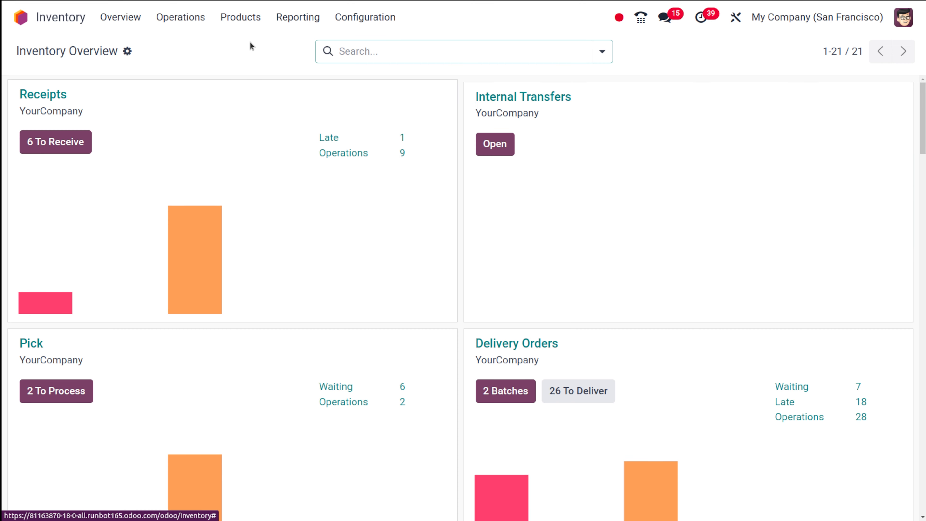
{"action": "left_click", "coordinate": [185, 23]}
{"action": "left_click", "coordinate": [246, 25]}
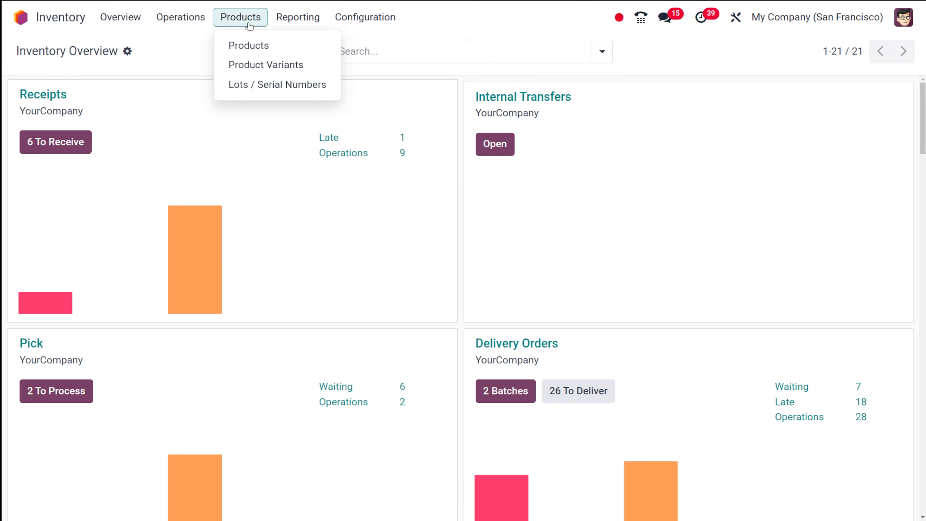
{"action": "left_click", "coordinate": [254, 46]}
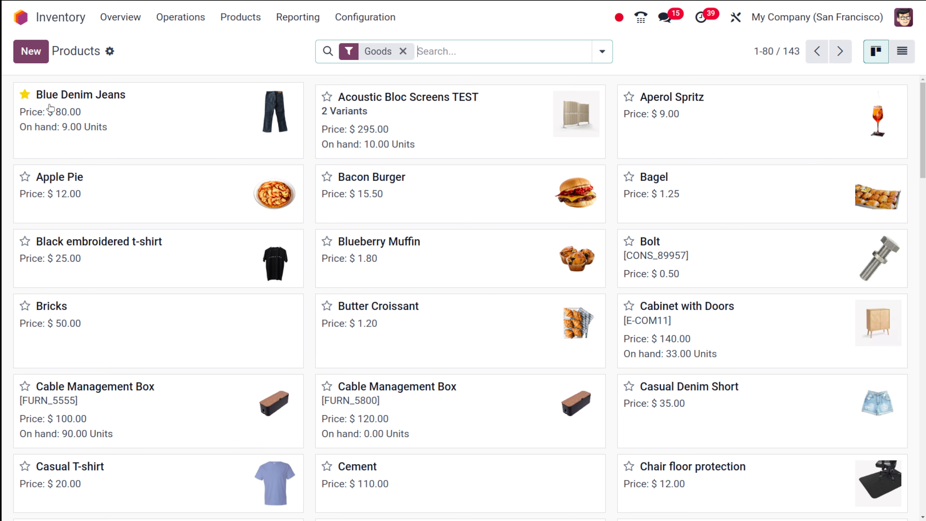
{"action": "left_click", "coordinate": [134, 115]}
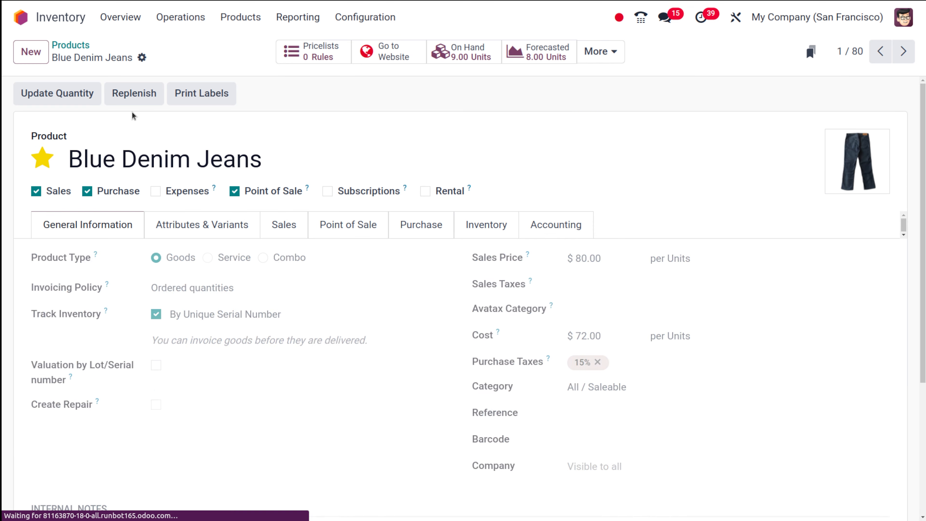
Check the on-hand quantities of Blue Denim Jeans by location, and reopen the product's forecasted report.
{"action": "left_click", "coordinate": [469, 54]}
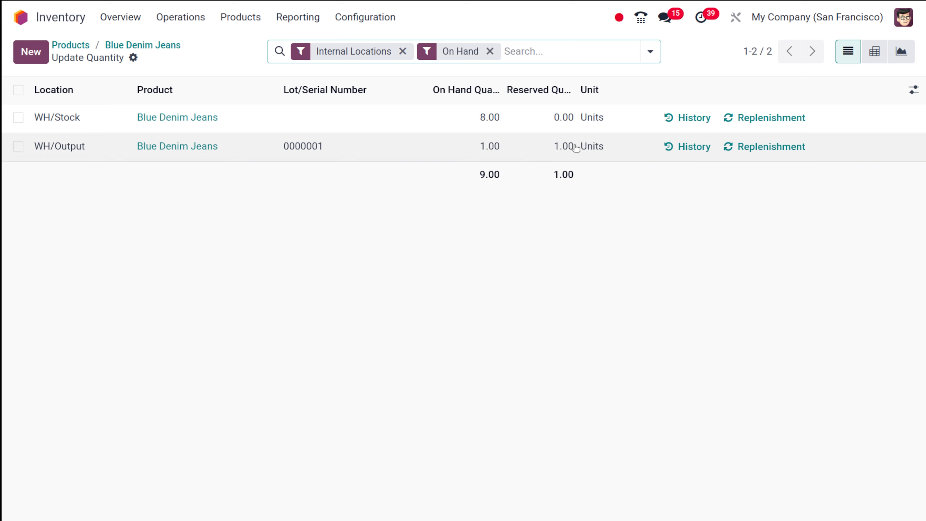
{"action": "left_click", "coordinate": [164, 46]}
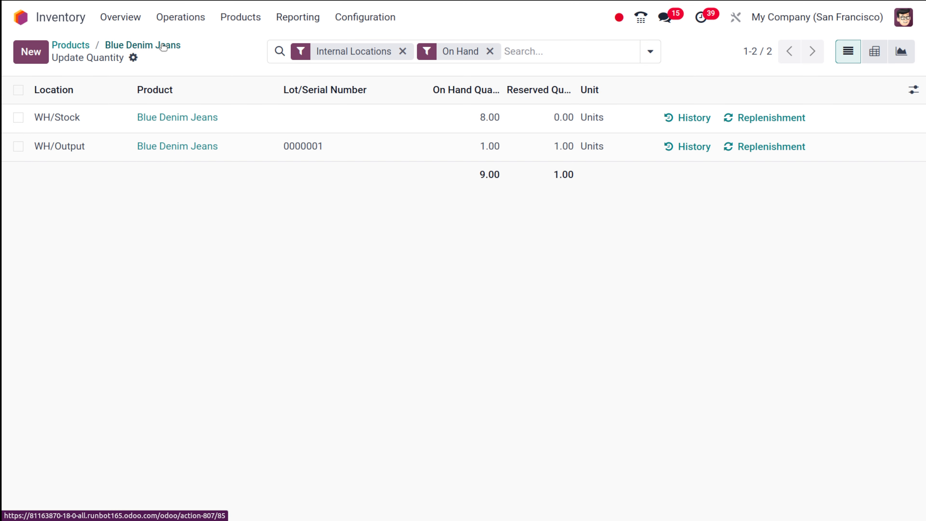
{"action": "left_click", "coordinate": [552, 50]}
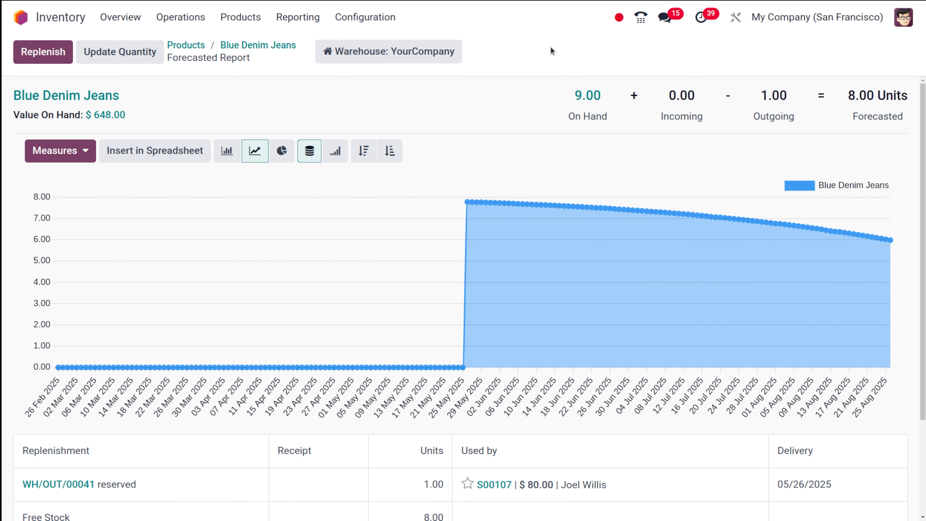
Try to update the on-hand quantity of Blue Denim Jeans at WH/Output to 5 units from the forecasted report.
{"action": "scroll", "coordinate": [330, 310], "scroll_direction": "down", "scroll_amount": 2}
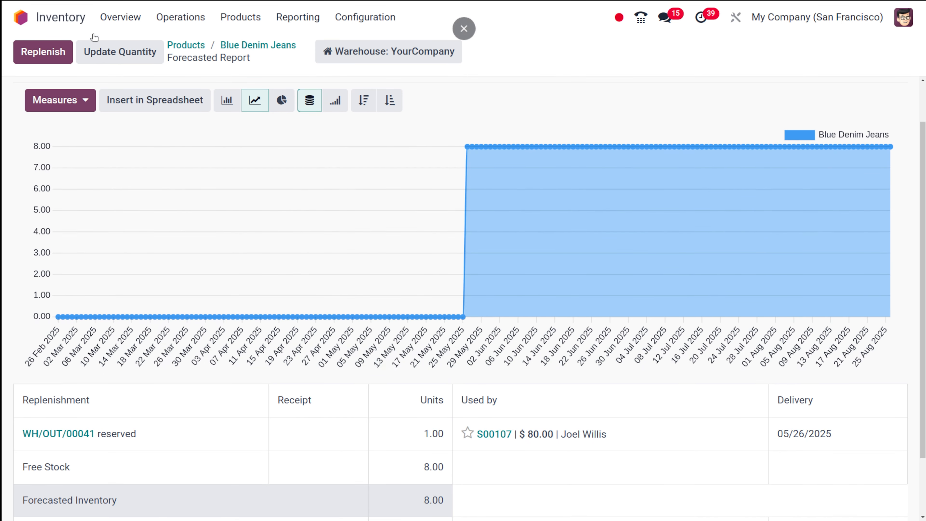
{"action": "left_click", "coordinate": [105, 55]}
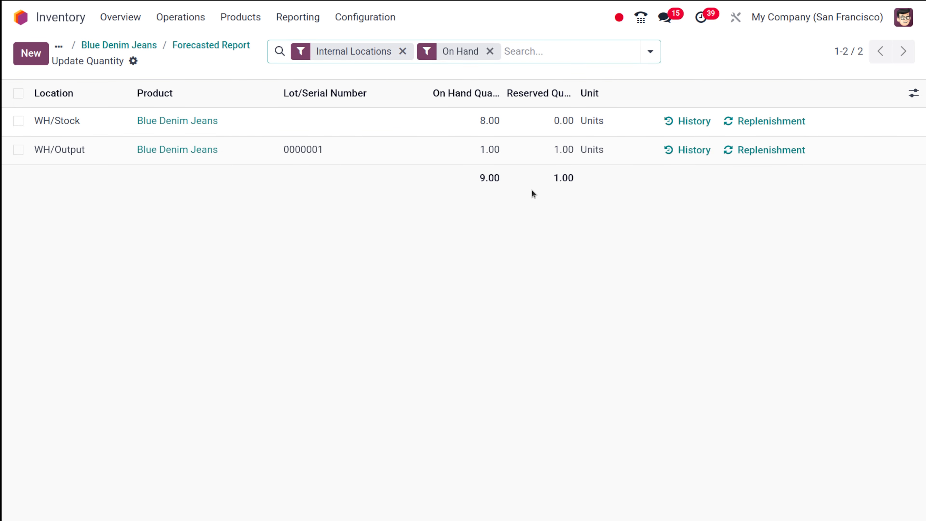
{"action": "left_click", "coordinate": [559, 148]}
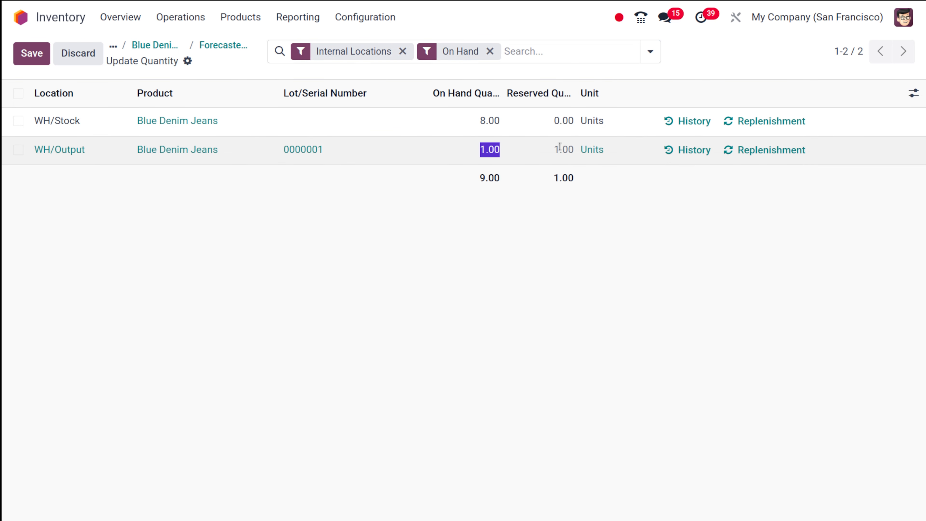
{"action": "left_click", "coordinate": [495, 149]}
{"action": "double_click", "coordinate": [495, 149]}
{"action": "key", "text": "BackSpace"}
{"action": "type", "text": "5"}
{"action": "left_click", "coordinate": [482, 283]}
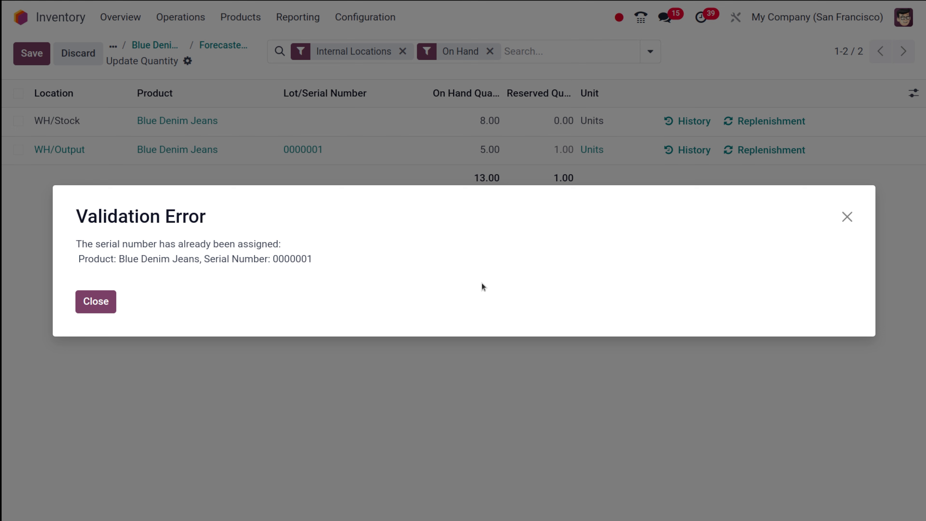
{"action": "right_click", "coordinate": [87, 306]}
{"action": "key", "text": "Escape"}
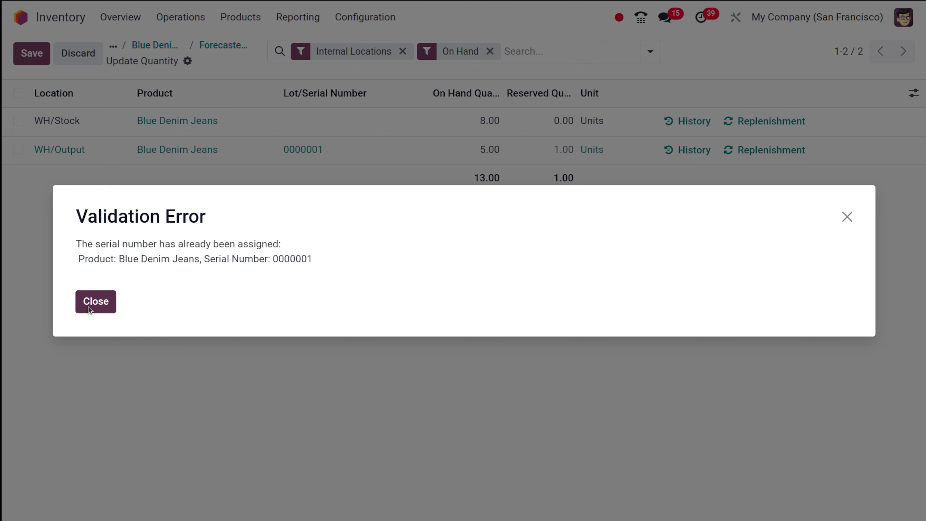
{"action": "left_click", "coordinate": [89, 309]}
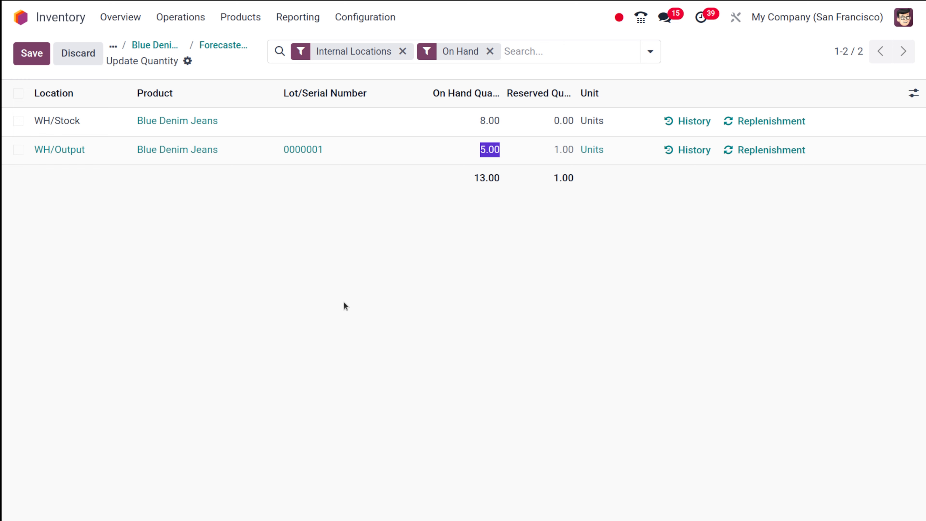
Discard the unsaved on-hand quantity change on the WH/Output line.
{"action": "left_click", "coordinate": [214, 46]}
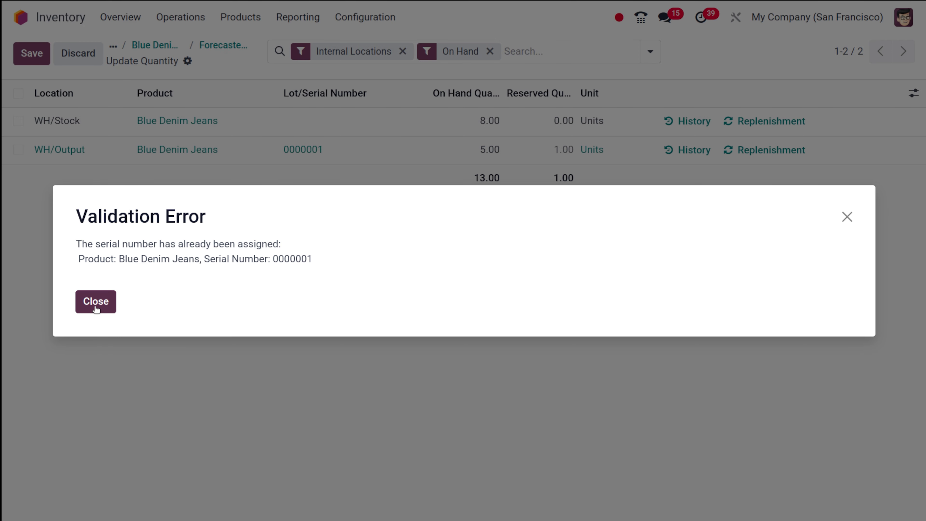
{"action": "left_click", "coordinate": [95, 306]}
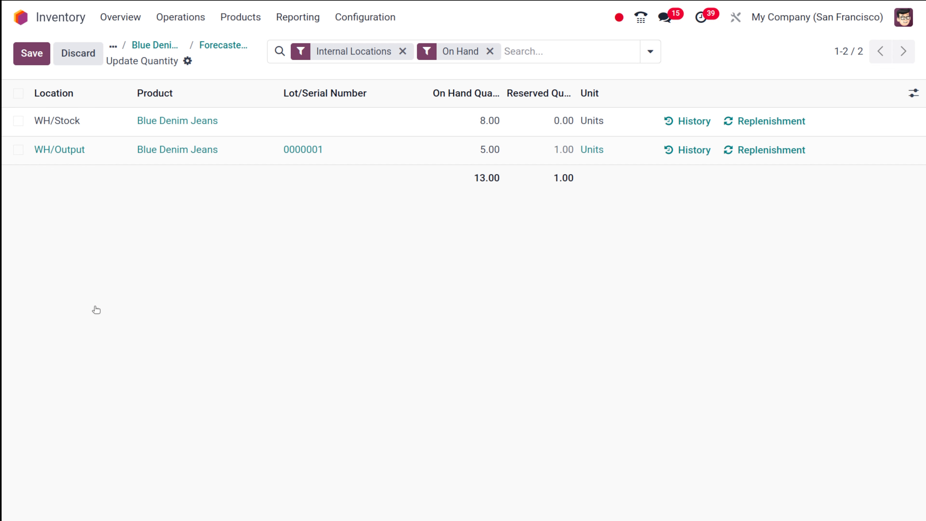
{"action": "left_click", "coordinate": [502, 145]}
{"action": "left_click", "coordinate": [79, 52]}
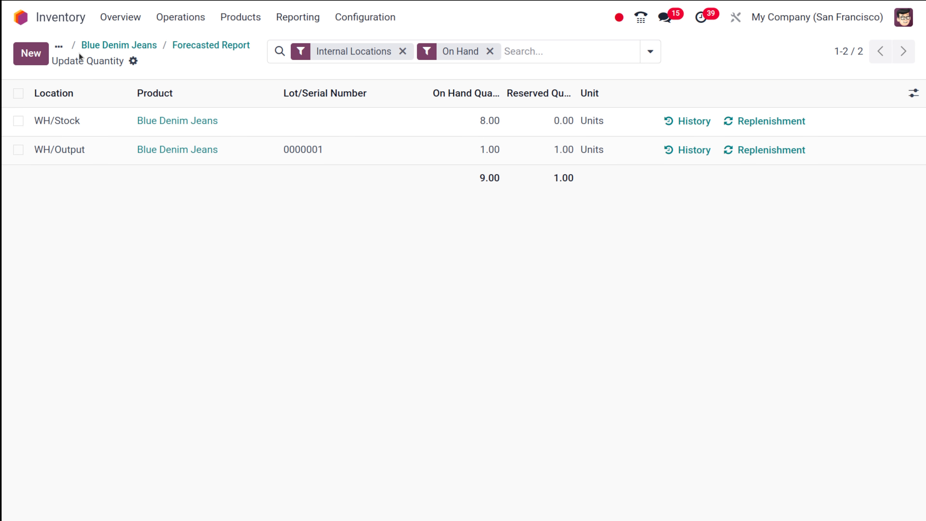
Return to the forecasted report of Blue Denim Jeans and review its replenishment, request for quotation and forecast lines.
{"action": "left_click", "coordinate": [226, 45]}
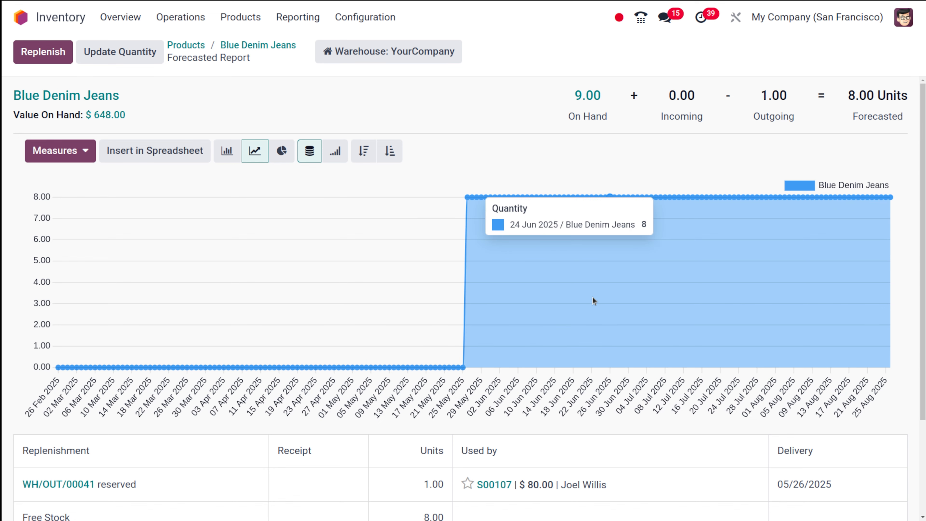
{"action": "scroll", "coordinate": [448, 427], "scroll_direction": "down", "scroll_amount": 3}
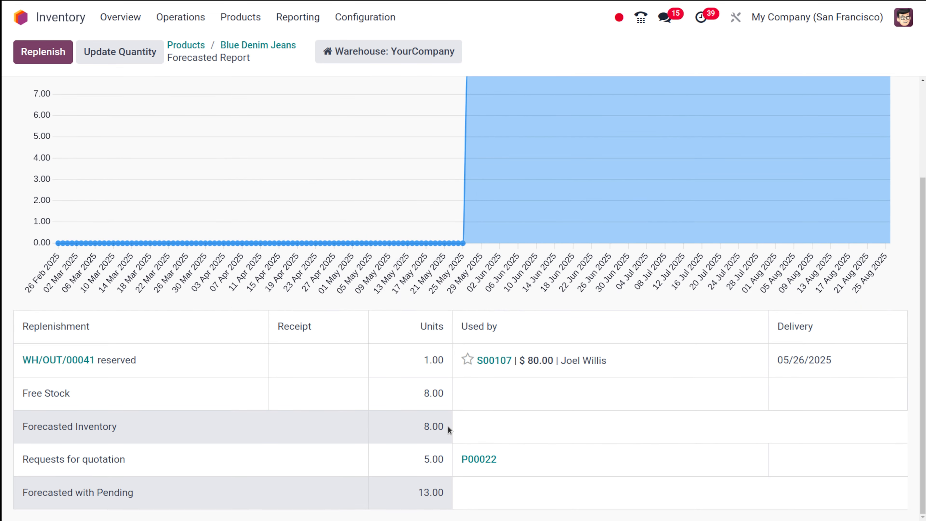
{"action": "scroll", "coordinate": [447, 426], "scroll_direction": "up", "scroll_amount": 3}
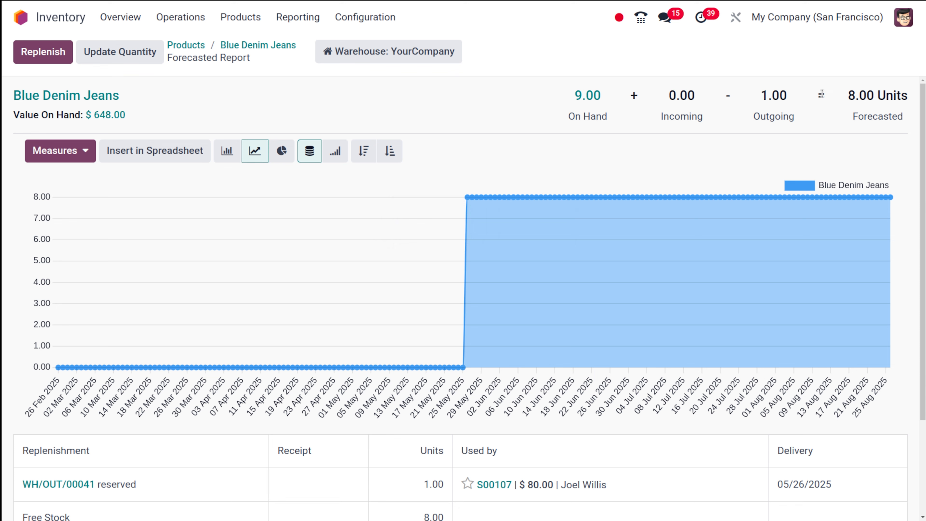